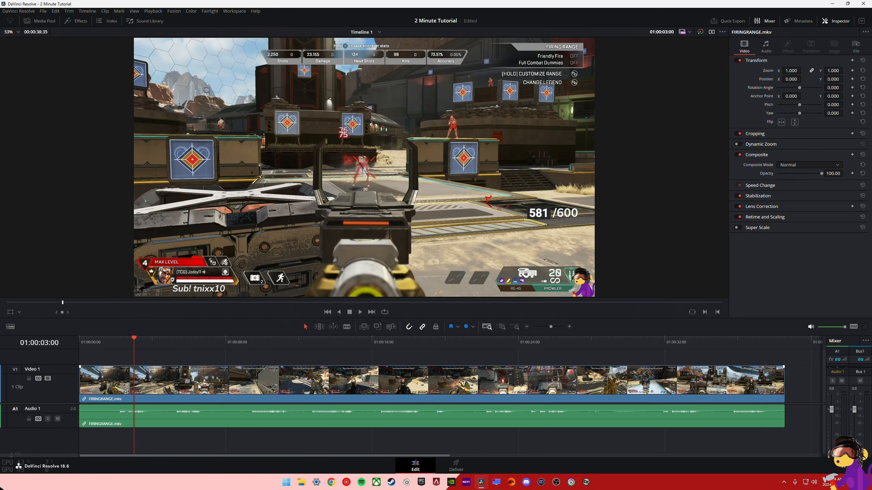
- Split the FIRINGRANGE.mkv clip in two at the playhead position 01:00:03:00
{"action": "left_click", "coordinate": [87, 11]}
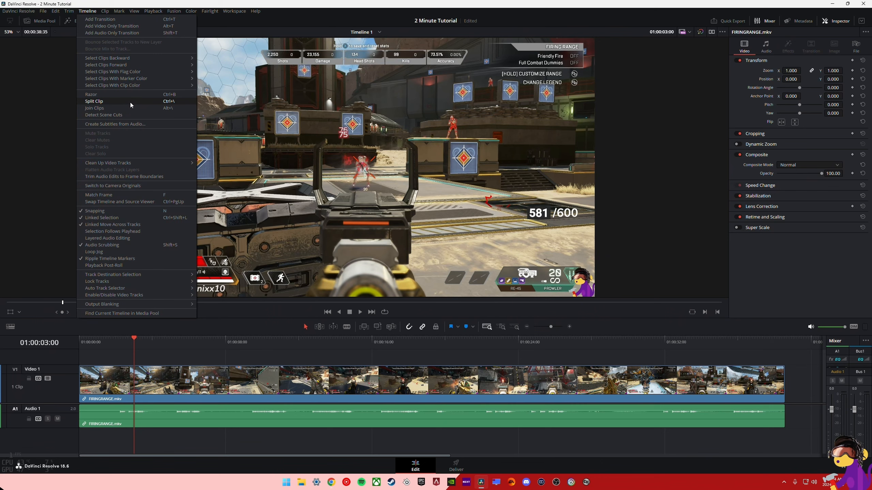
{"action": "left_click", "coordinate": [159, 102]}
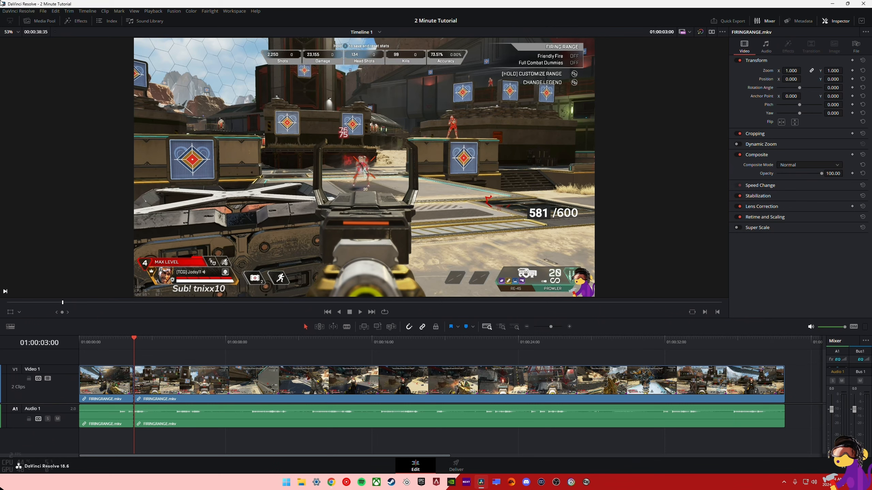
- Open the keyboard shortcut customization and look up the clip-splitting commands in the Timeline category
{"action": "left_click", "coordinate": [16, 11]}
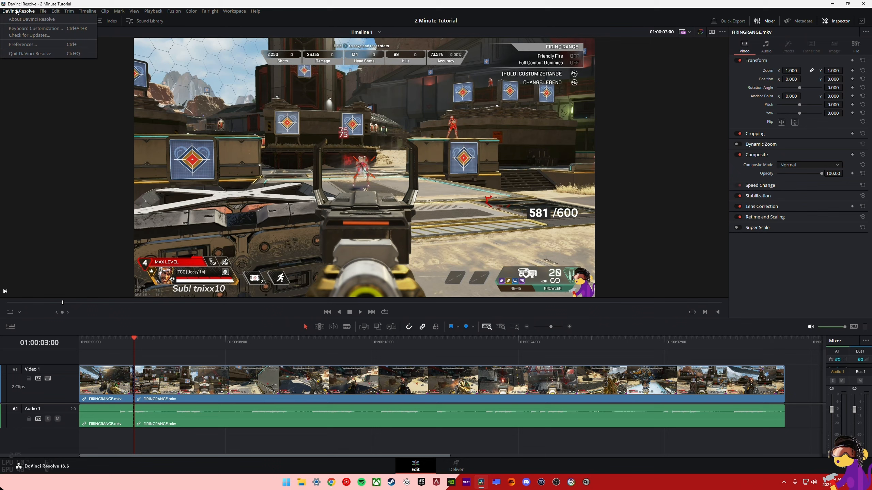
{"action": "left_click", "coordinate": [24, 29]}
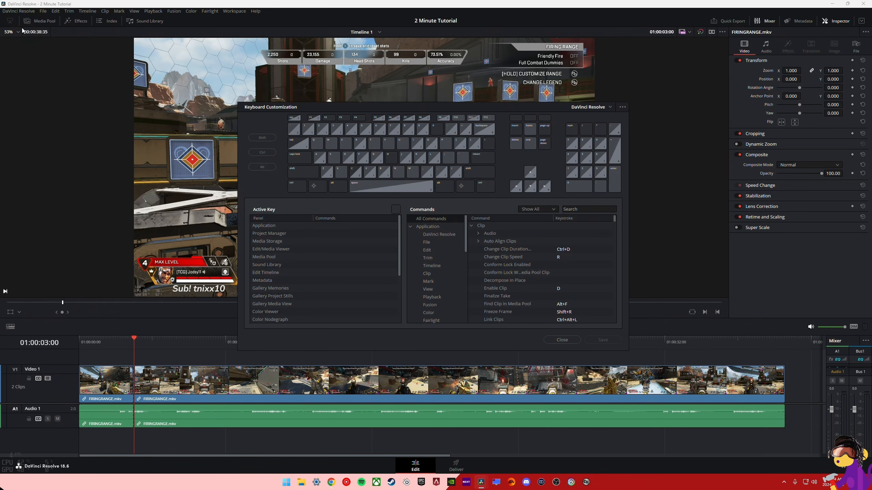
{"action": "left_click", "coordinate": [435, 269]}
{"action": "scroll", "coordinate": [535, 281], "scroll_direction": "down", "scroll_amount": 10}
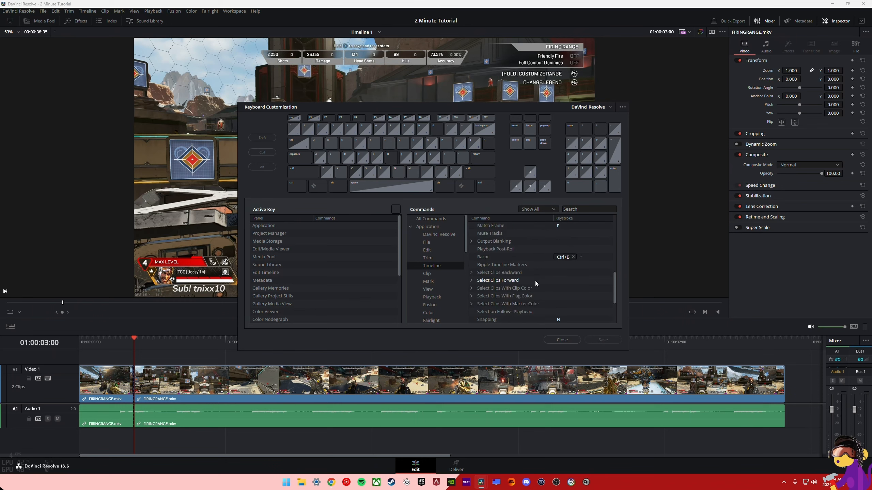
{"action": "scroll", "coordinate": [535, 281], "scroll_direction": "down", "scroll_amount": 1}
{"action": "left_click", "coordinate": [505, 289]}
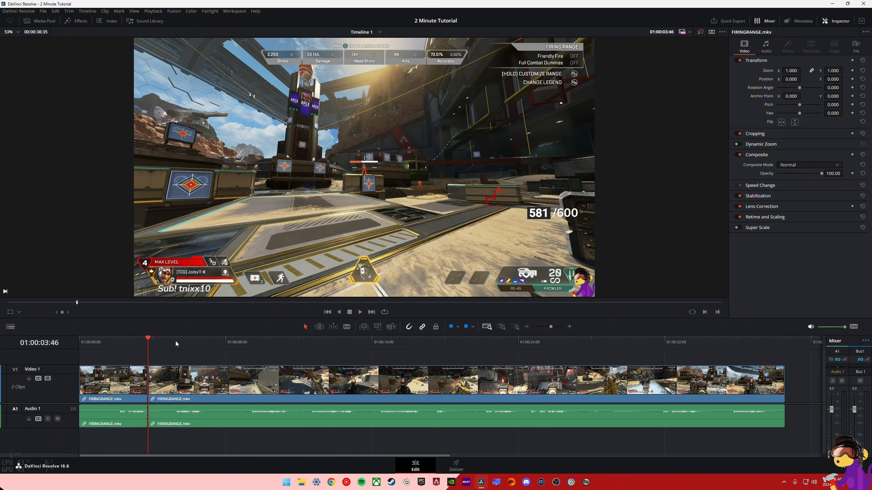
- Split the second clip at 01:00:05:10 and ripple delete the short middle segment so the gap closes
{"action": "left_click_drag", "start_coordinate": [176, 342], "coordinate": [174, 342]}
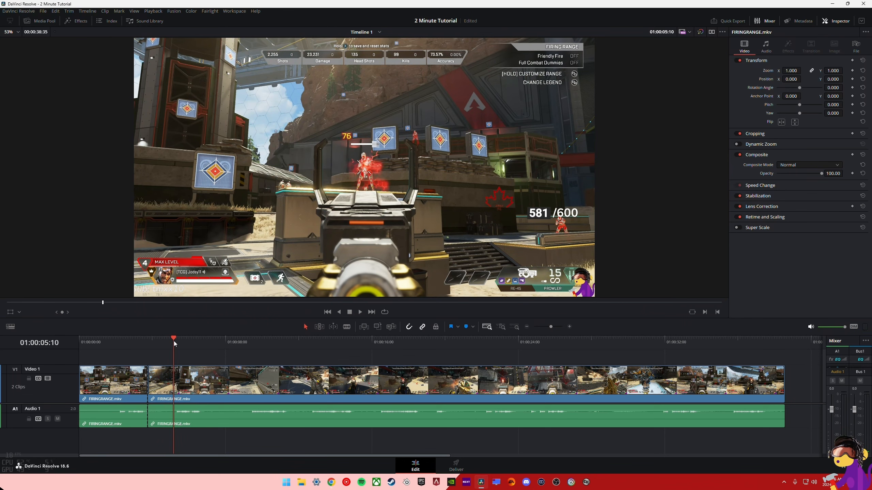
{"action": "key", "text": "ctrl+b"}
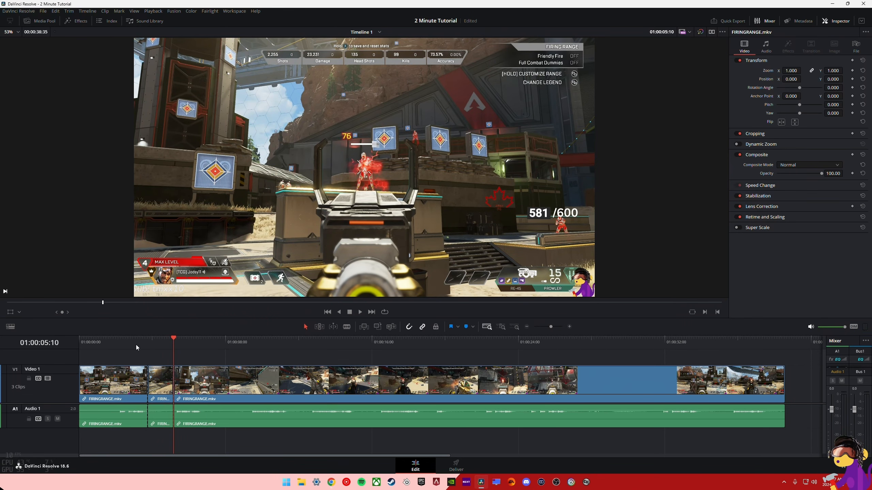
{"action": "left_click", "coordinate": [125, 344]}
{"action": "left_click", "coordinate": [137, 379]}
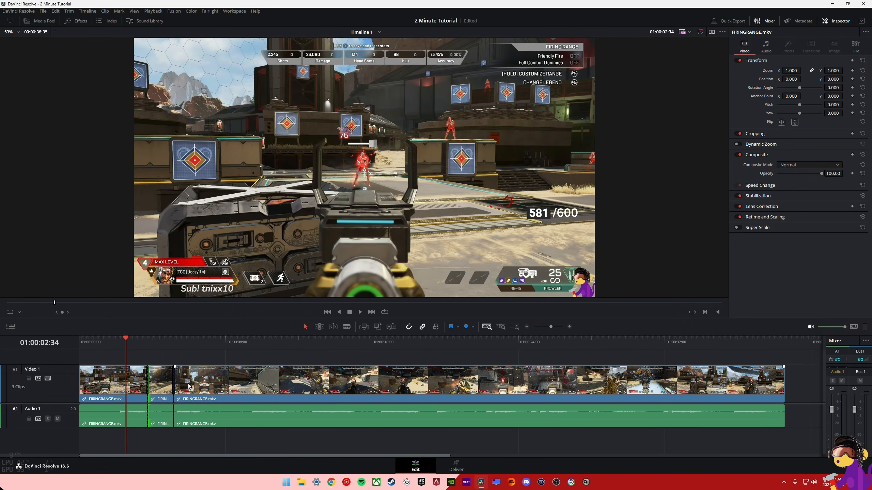
{"action": "left_click", "coordinate": [176, 381]}
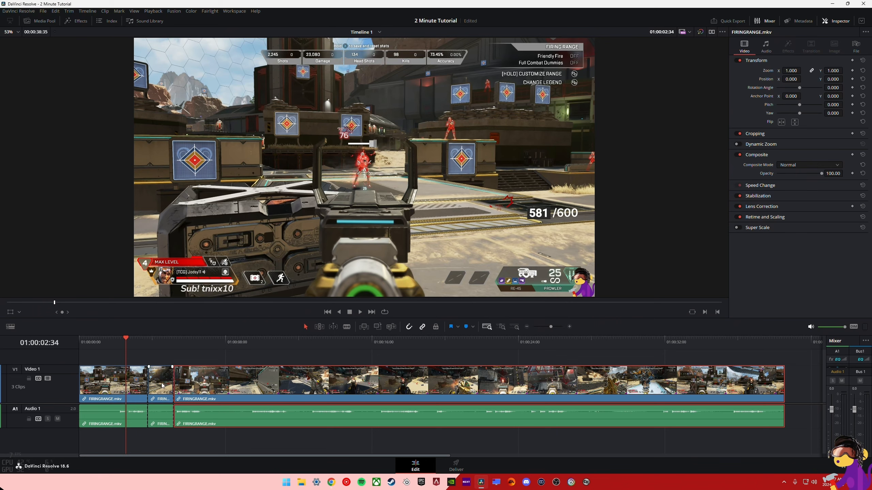
{"action": "left_click", "coordinate": [162, 384]}
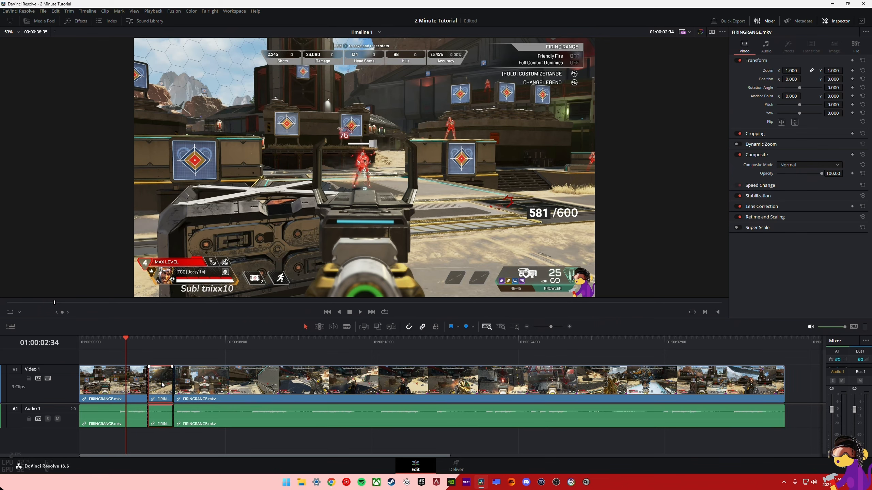
{"action": "right_click", "coordinate": [162, 384]}
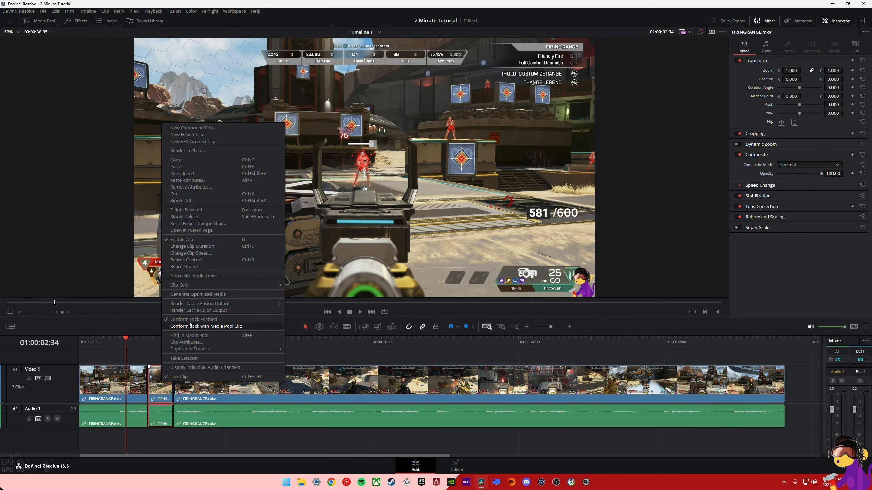
{"action": "left_click", "coordinate": [200, 205]}
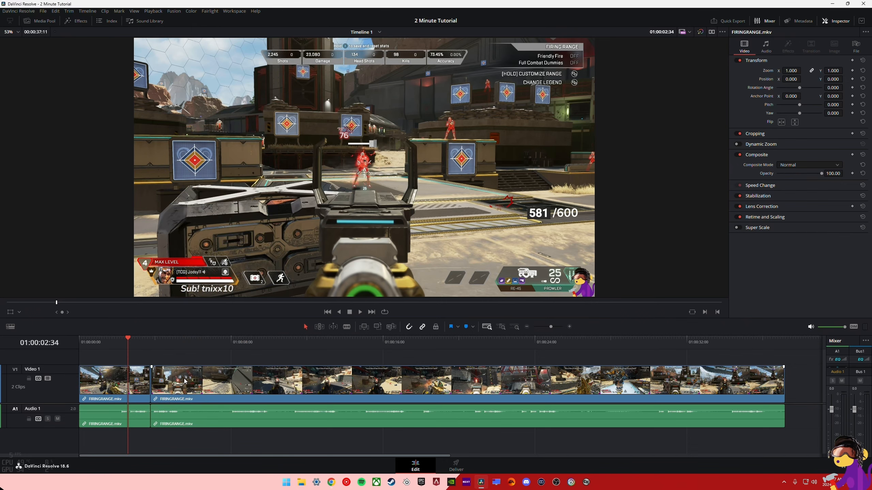
- Play back the timeline from 01:00:02:06 across the cut to review it
{"action": "left_click", "coordinate": [119, 348]}
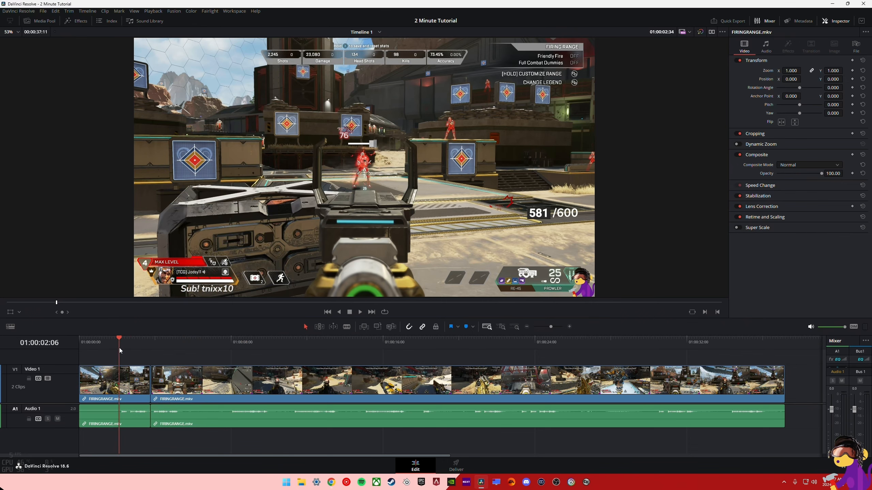
{"action": "left_click", "coordinate": [358, 311]}
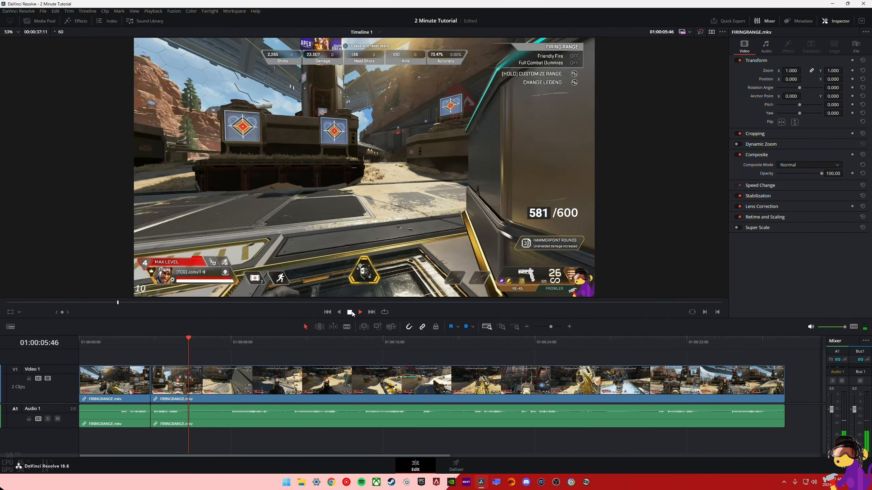
{"action": "left_click", "coordinate": [351, 313]}
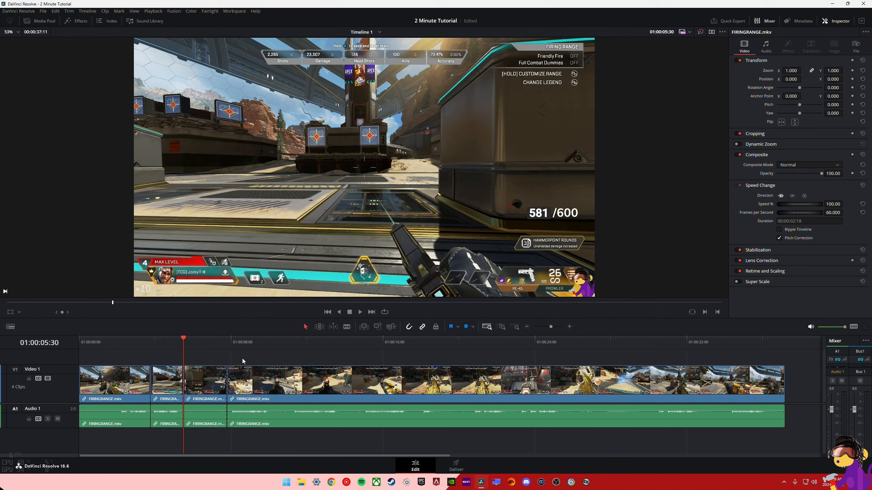
- Enable Ripple Timeline for the third clip's speed change and set its speed to 134%
{"action": "left_click", "coordinate": [834, 22]}
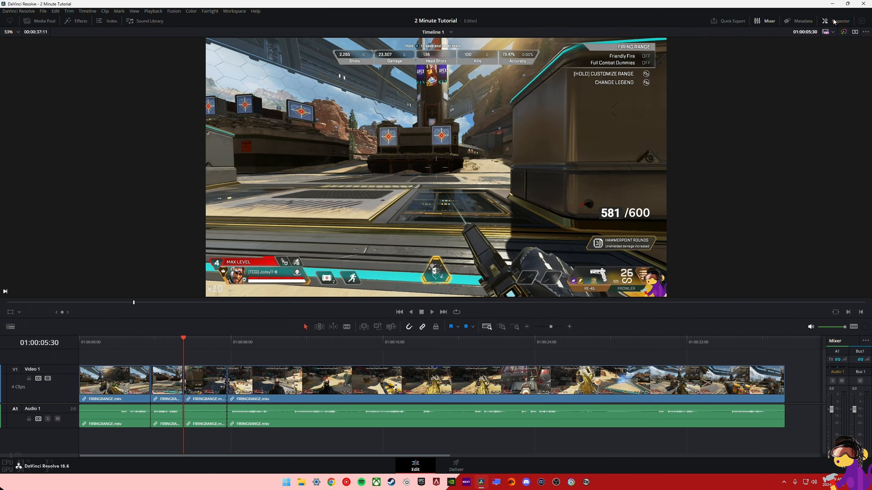
{"action": "left_click", "coordinate": [833, 22]}
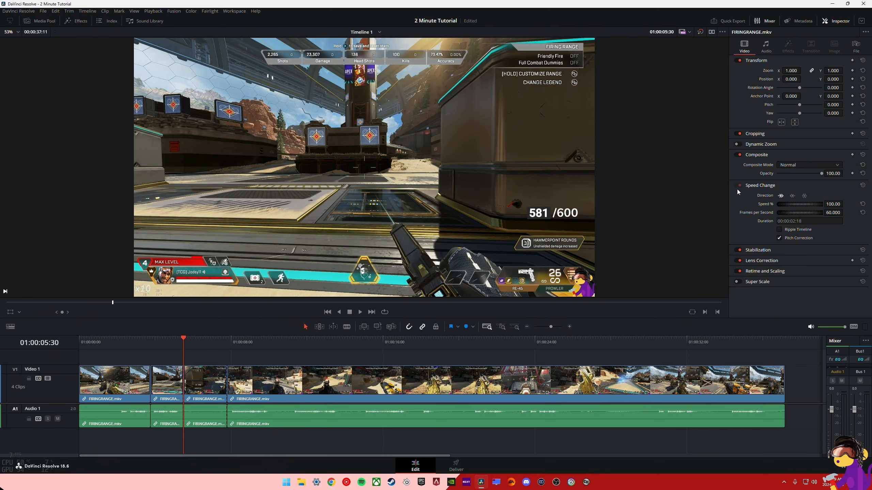
{"action": "left_click", "coordinate": [207, 380]}
{"action": "left_click", "coordinate": [782, 230]}
{"action": "left_click_drag", "start_coordinate": [828, 204], "coordinate": [838, 204]}
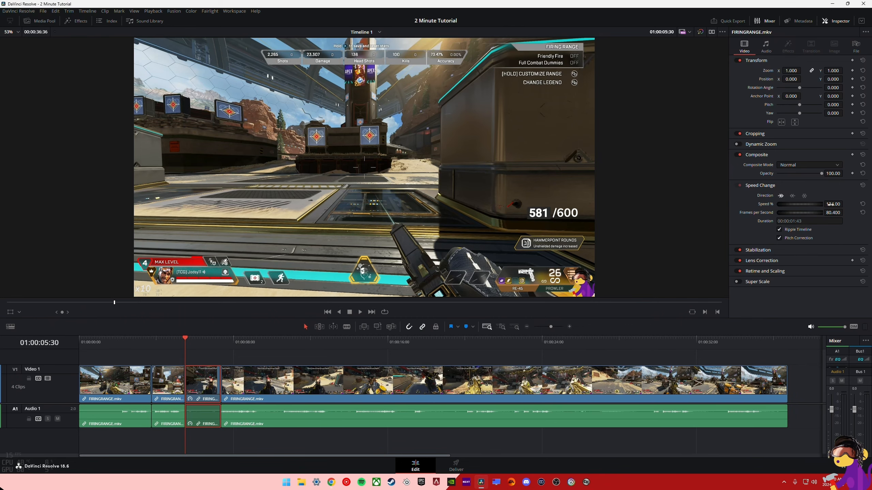
- Play back the timeline from 01:00:06:38 to review the sped-up clip and the footage following it
{"action": "left_click", "coordinate": [207, 346]}
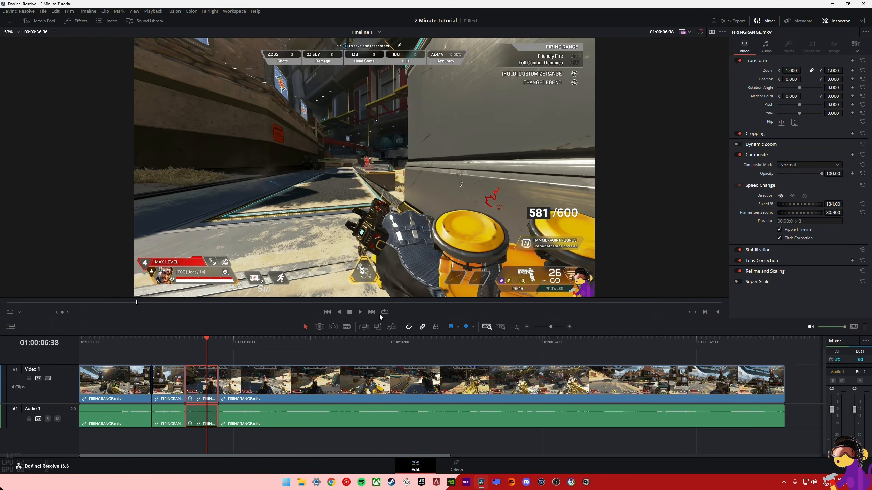
{"action": "left_click", "coordinate": [360, 313]}
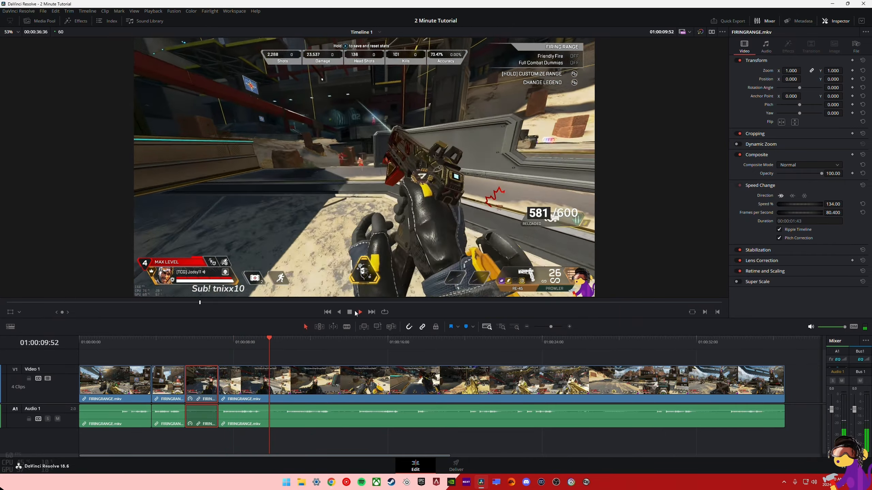
{"action": "left_click", "coordinate": [350, 312]}
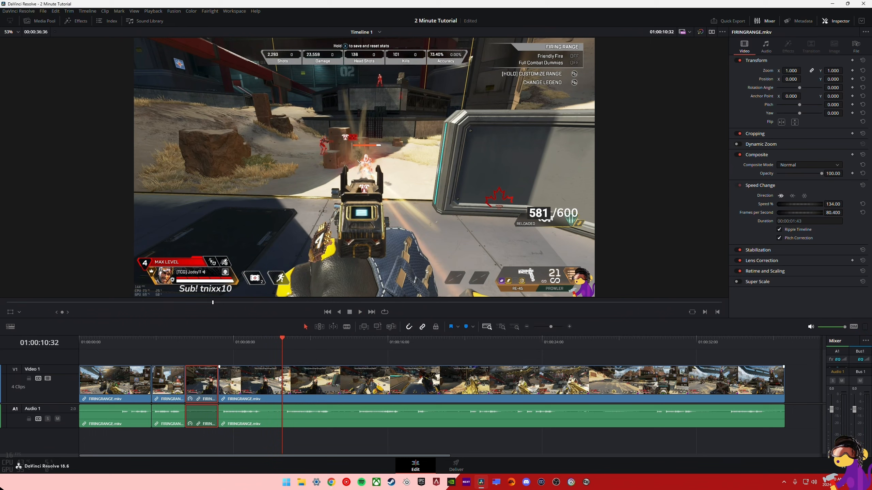
- Split the last clip at 01:00:10:32, 01:00:13:45 and 01:00:21:08, and delete the segment between the last two cuts
{"action": "left_click", "coordinate": [226, 375]}
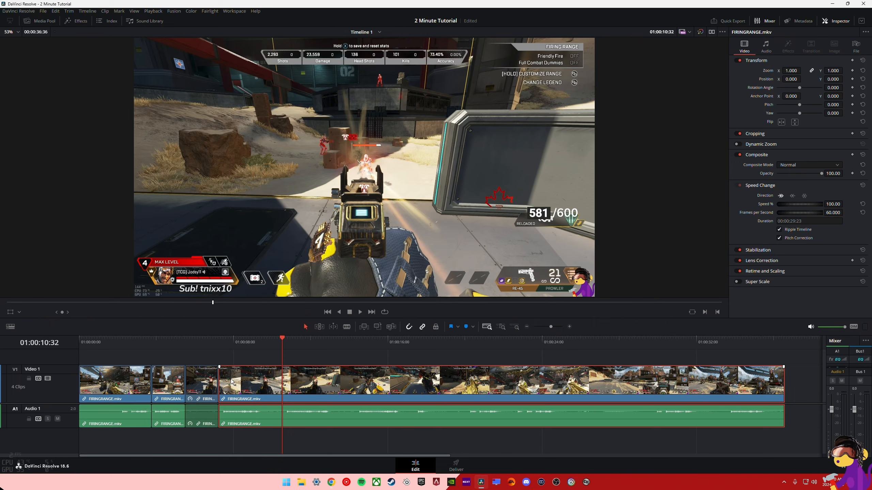
{"action": "key", "text": "ctrl+b"}
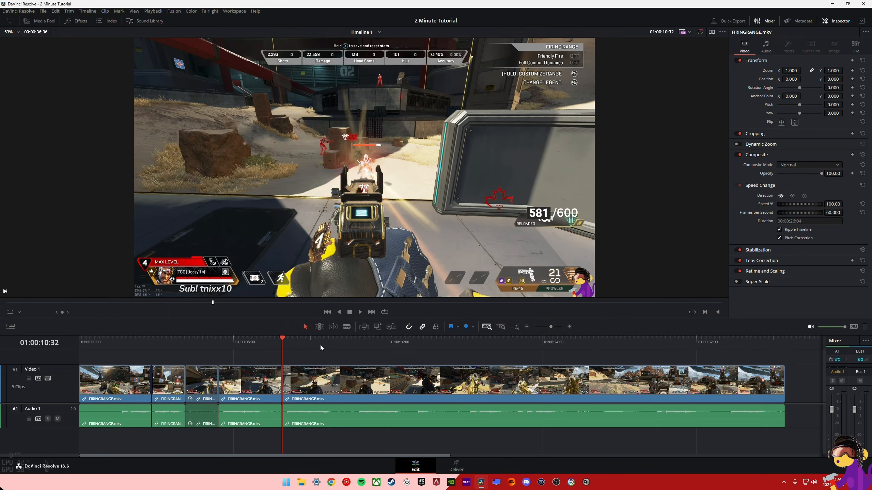
{"action": "left_click", "coordinate": [345, 339]}
{"action": "key", "text": "ctrl+b"}
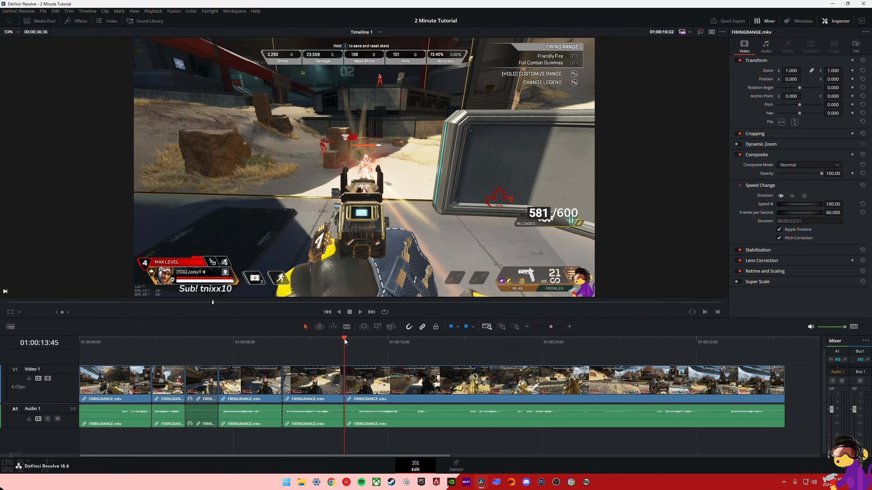
{"action": "left_click", "coordinate": [486, 345]}
{"action": "key", "text": "ctrl+b"}
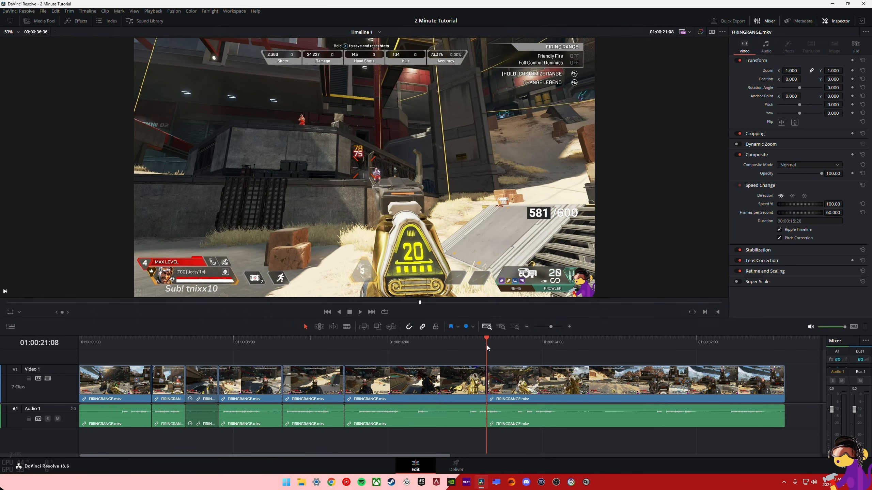
{"action": "left_click", "coordinate": [462, 375]}
{"action": "key", "text": "Delete"}
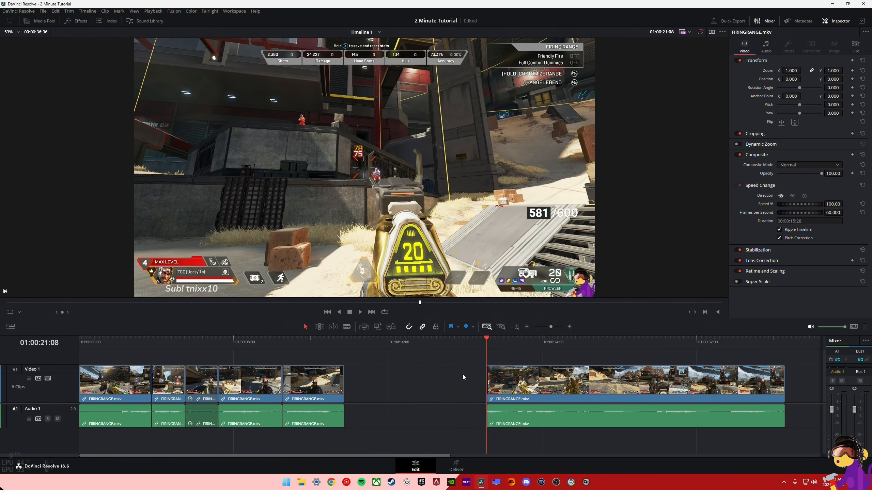
- Split the remaining footage at 01:00:27:07 and 01:00:28:38, and delete the short segment between the two cuts
{"action": "left_click", "coordinate": [602, 342]}
{"action": "key", "text": "ctrl+b"}
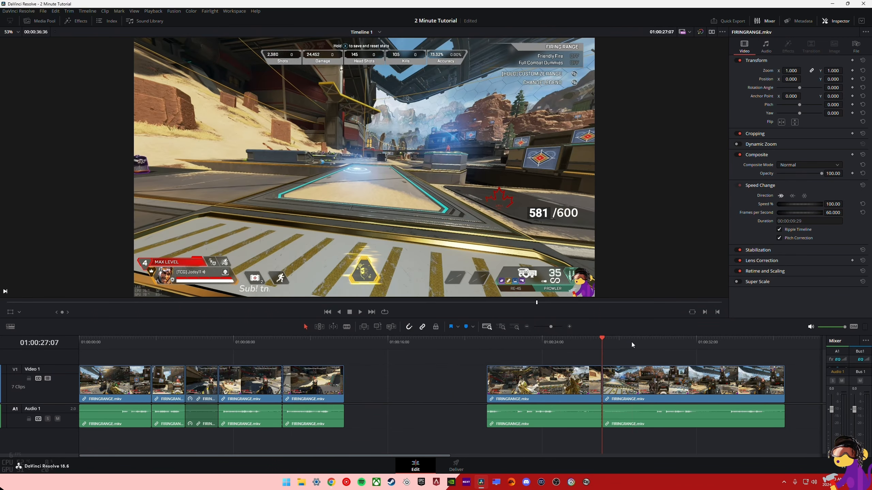
{"action": "left_click", "coordinate": [631, 342]}
{"action": "key", "text": "ctrl+b"}
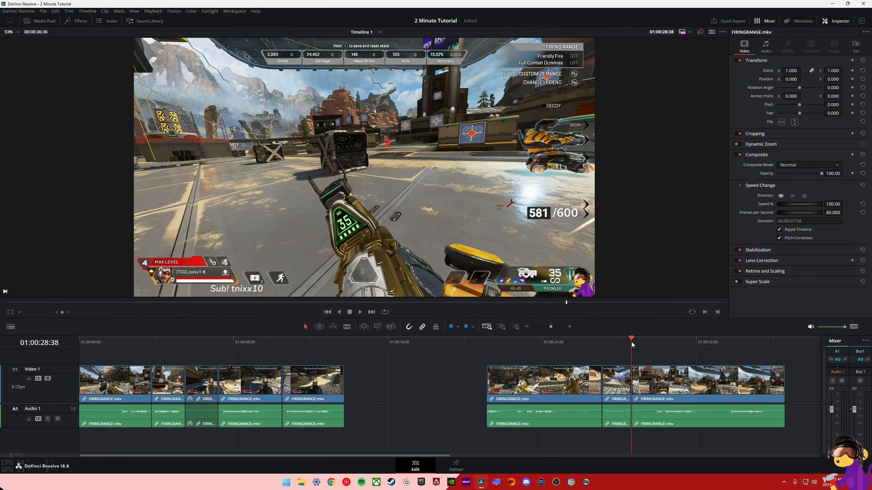
{"action": "left_click", "coordinate": [618, 380]}
{"action": "key", "text": "Delete"}
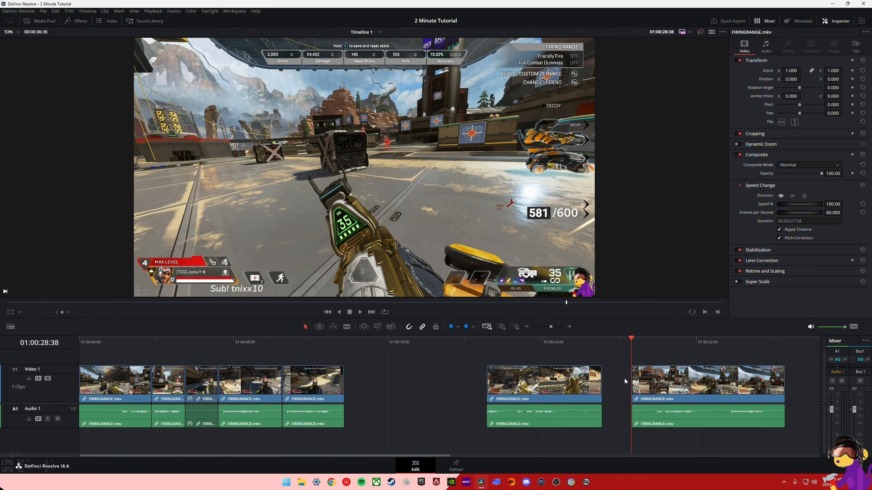
- Move the three clips between the sped-up clip and the last clip along the timeline, leaving gaps between them
{"action": "left_click_drag", "start_coordinate": [549, 388], "coordinate": [407, 388]}
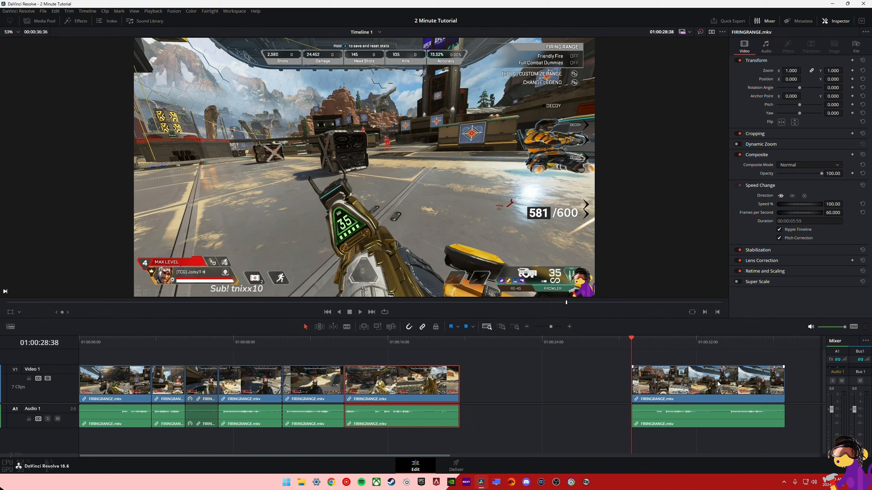
{"action": "left_click_drag", "start_coordinate": [407, 387], "coordinate": [518, 388]}
{"action": "left_click_drag", "start_coordinate": [314, 381], "coordinate": [387, 381]}
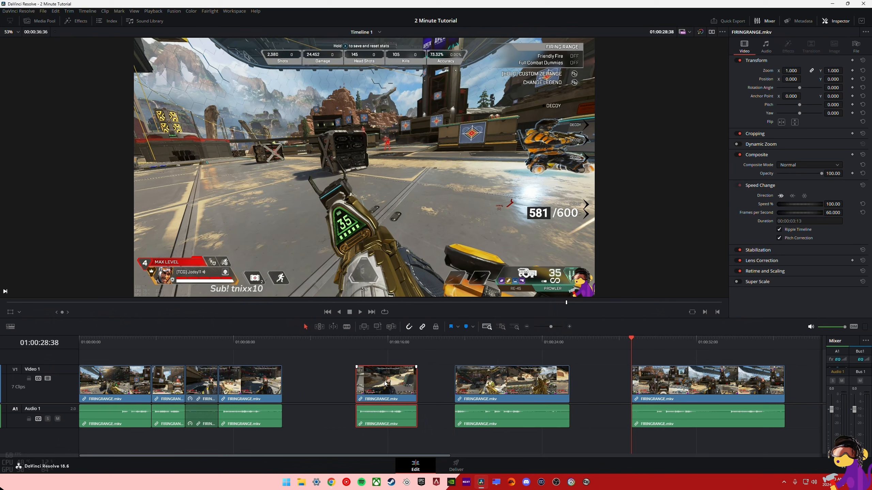
{"action": "left_click", "coordinate": [261, 381]}
{"action": "left_click_drag", "start_coordinate": [261, 381], "coordinate": [302, 381]}
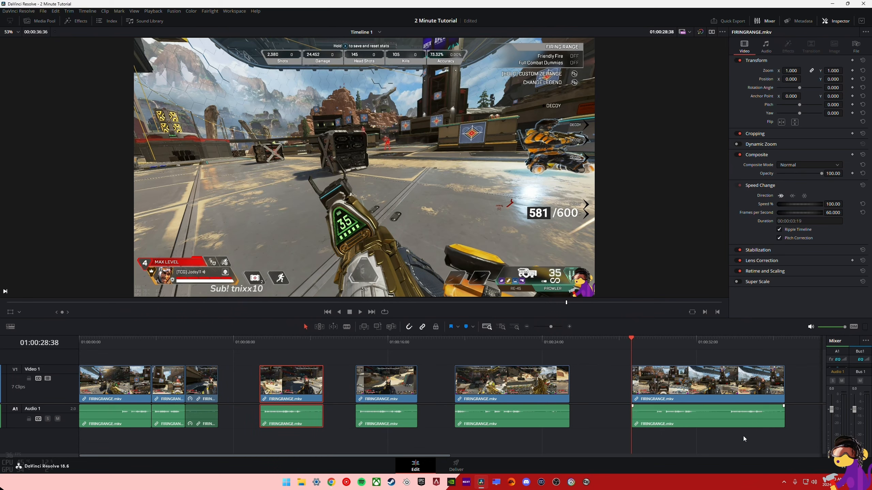
- Select the clips from the sped-up one to the end, delete the gaps between them, and clear the selection
{"action": "left_click_drag", "start_coordinate": [744, 439], "coordinate": [199, 376]}
{"action": "left_click", "coordinate": [56, 11]}
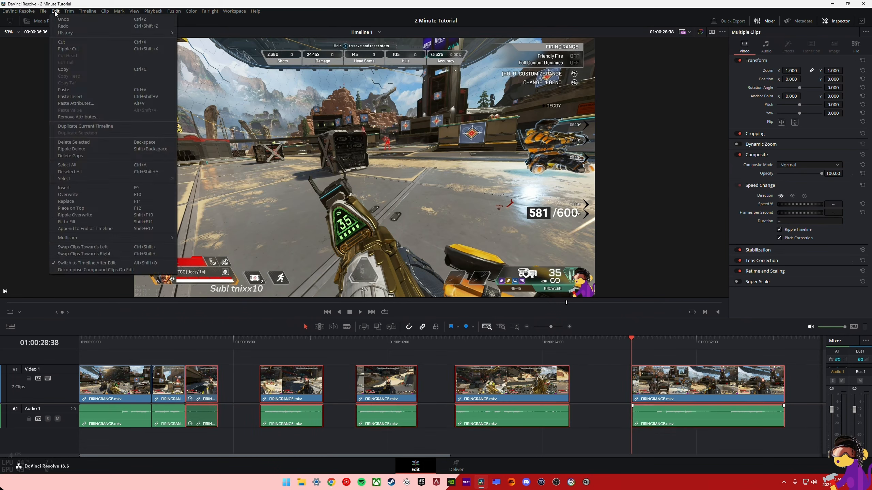
{"action": "left_click", "coordinate": [134, 156]}
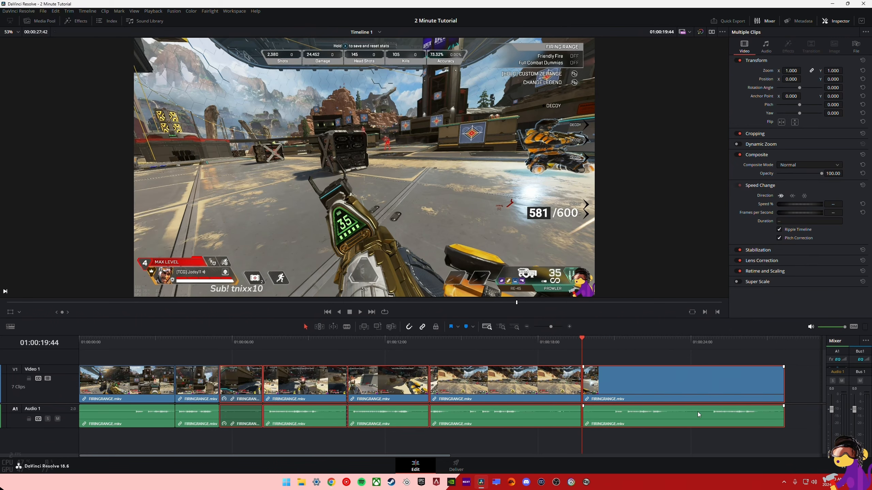
{"action": "left_click", "coordinate": [237, 361]}
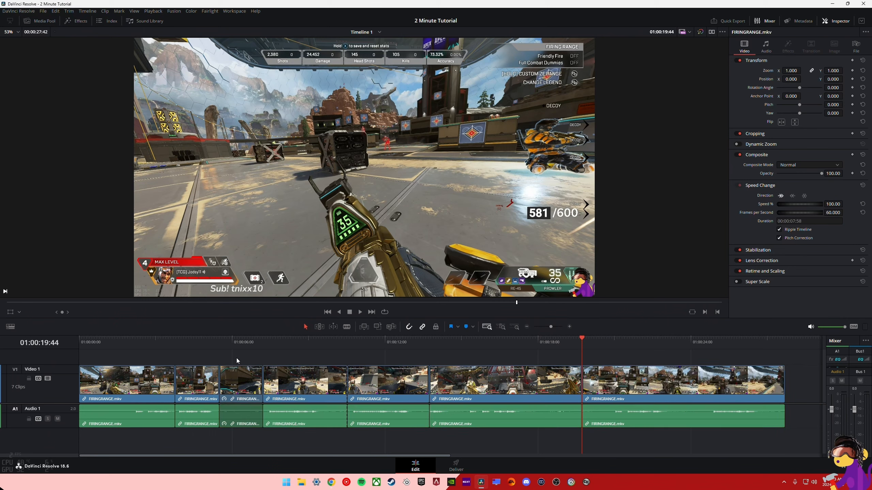